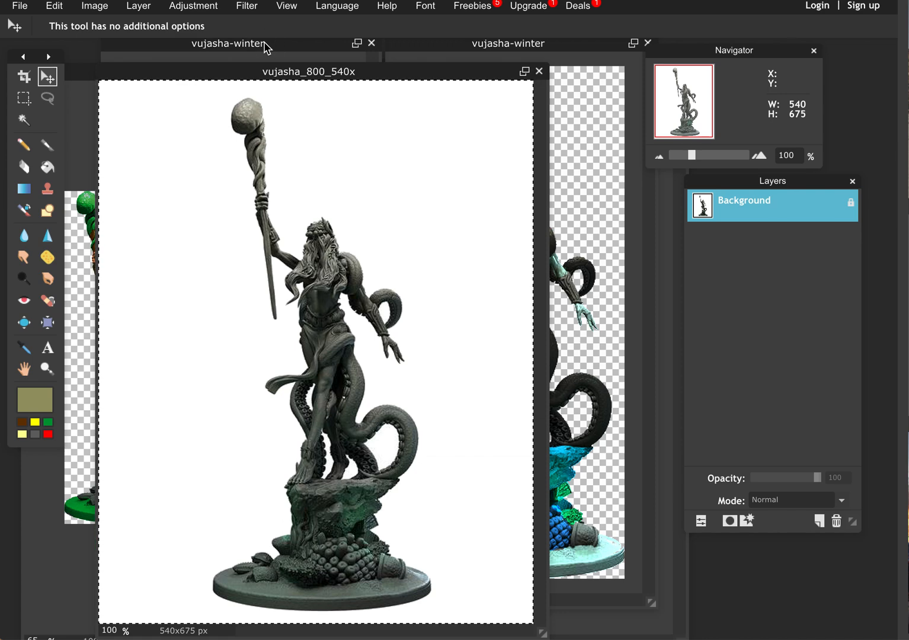
Bring the flat-coloured vujasha-winter image to the front and set its Skin layer's blend mode to Overlay.
click(265, 47)
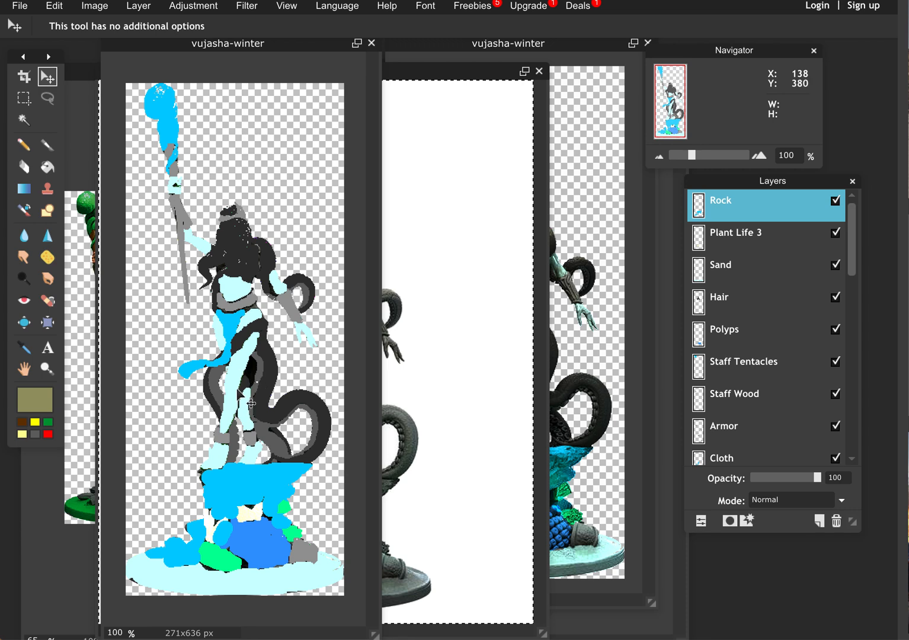
scroll(782, 359, down, 1)
scroll(783, 359, down, 3)
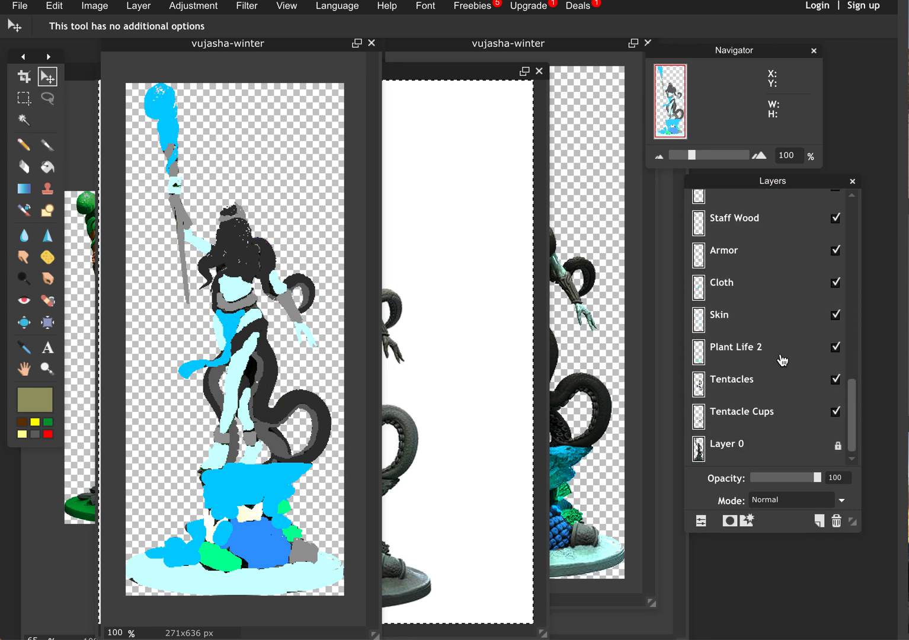
scroll(782, 359, up, 5)
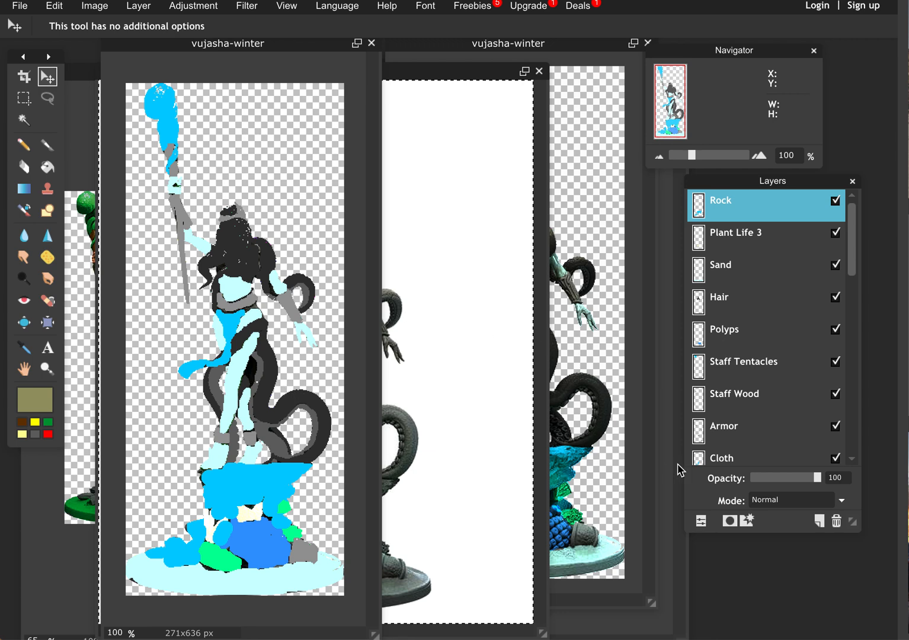
scroll(725, 368, down, 2)
scroll(727, 370, down, 3)
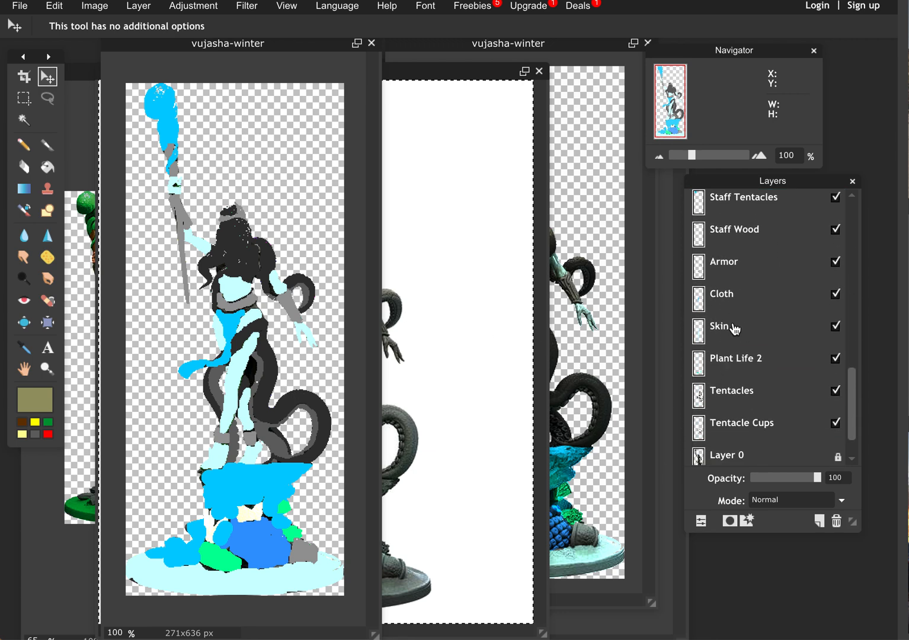
click(736, 328)
click(777, 509)
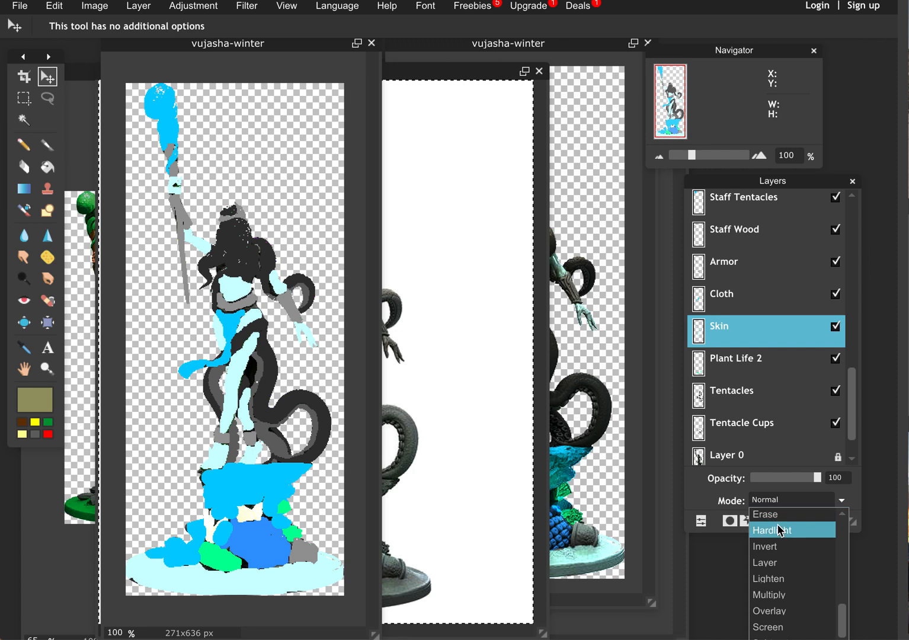
click(777, 616)
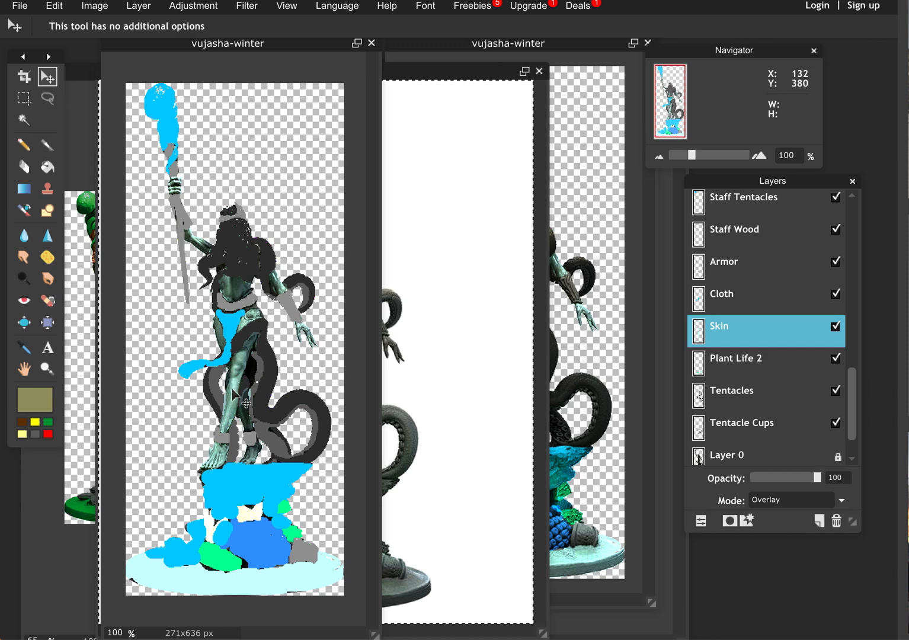
In the other, fully shaded vujasha-winter image, fill the Skin layer with light green 99ff99 using the Paint bucket.
click(564, 377)
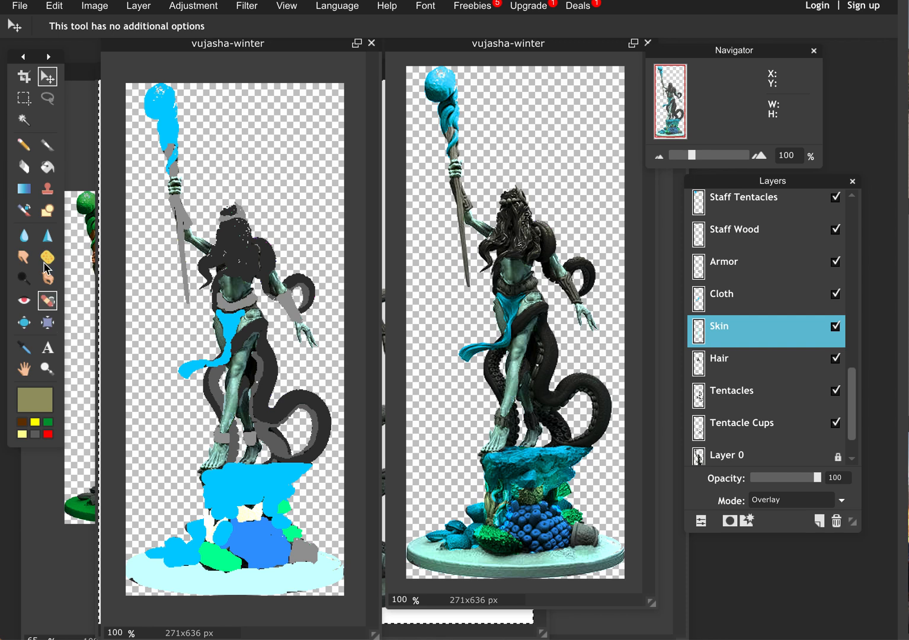
click(52, 170)
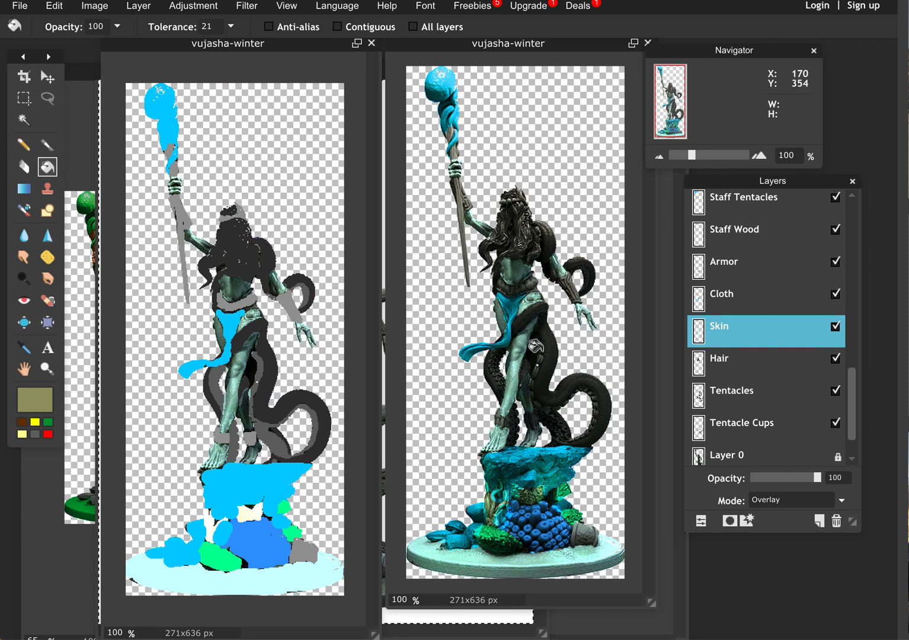
click(34, 395)
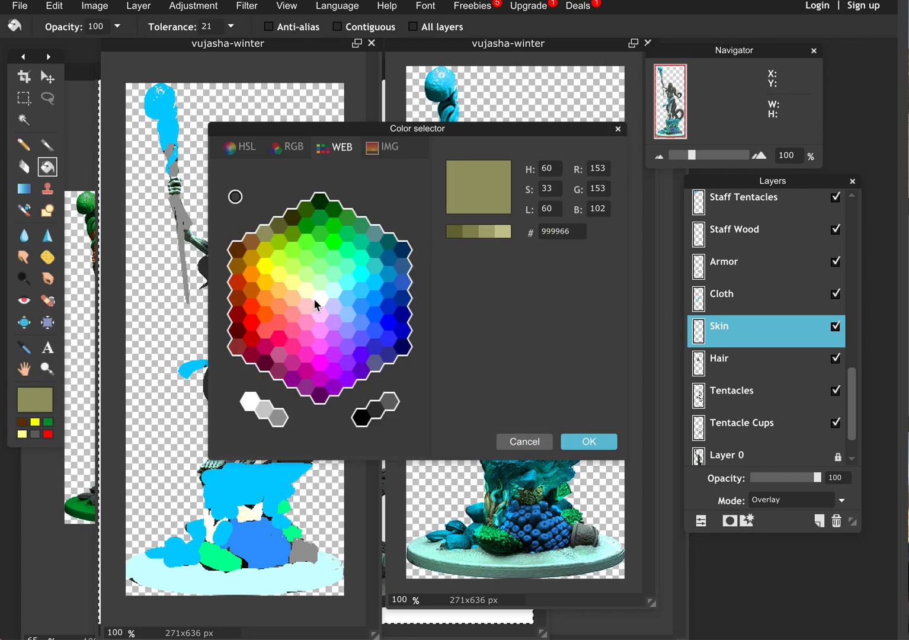
click(323, 267)
click(586, 444)
click(518, 362)
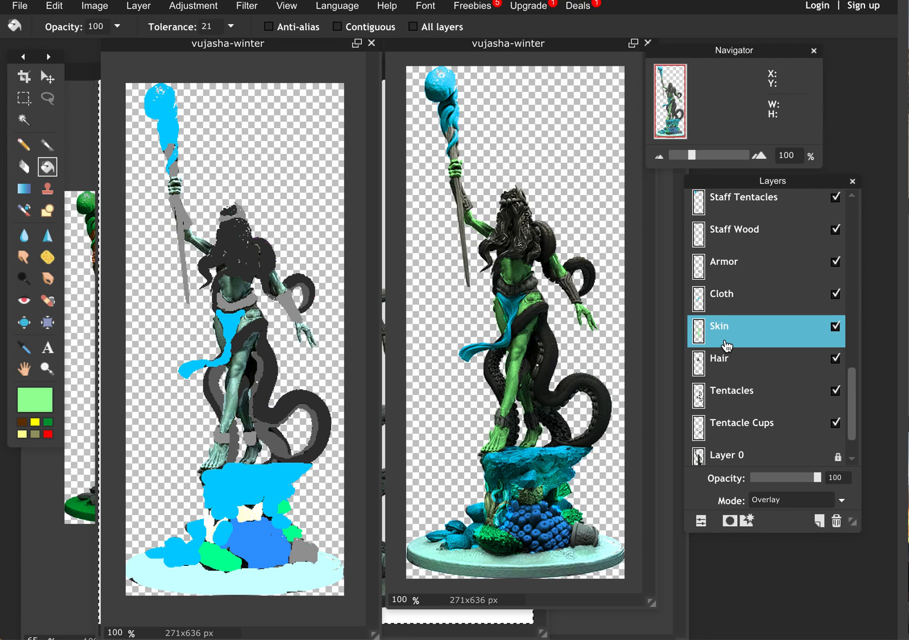
Fill the statue's Tentacles layer with dark green 003300.
scroll(726, 346, down, 1)
click(732, 388)
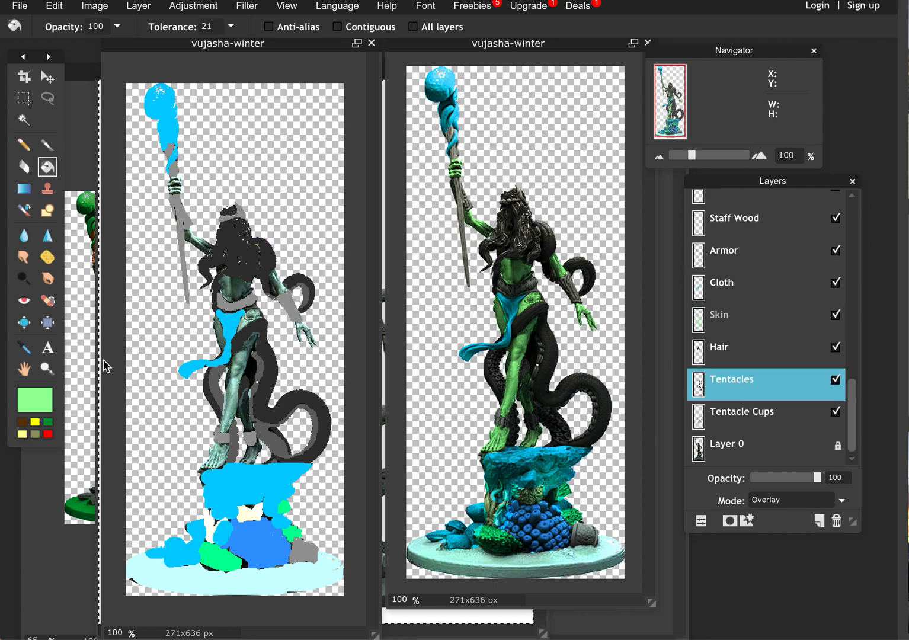
click(35, 408)
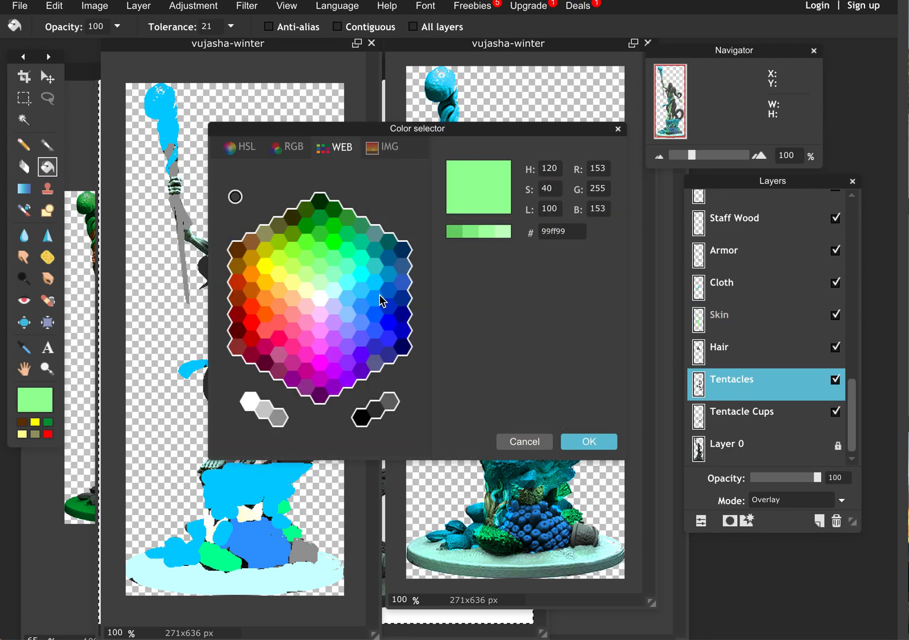
click(321, 202)
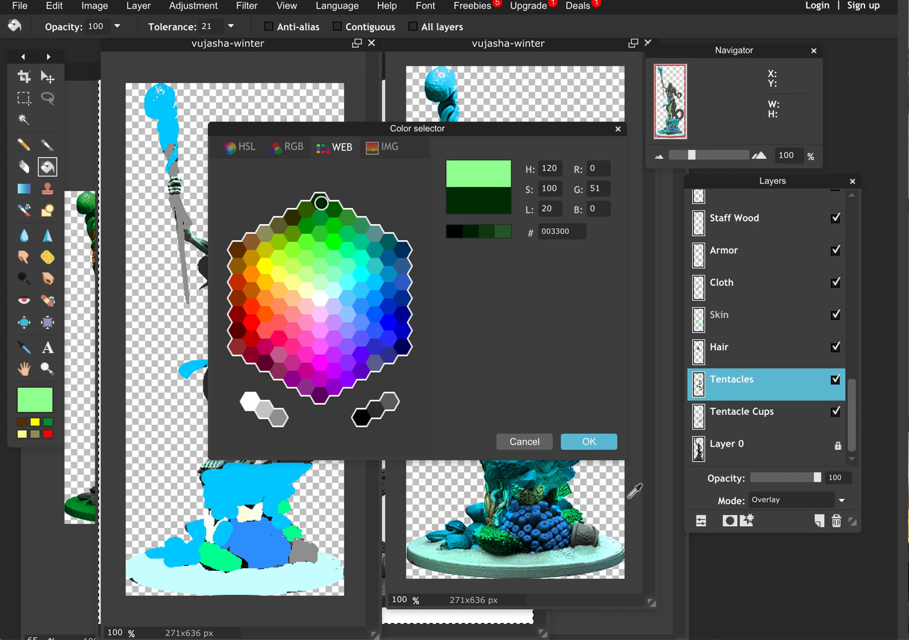
click(588, 442)
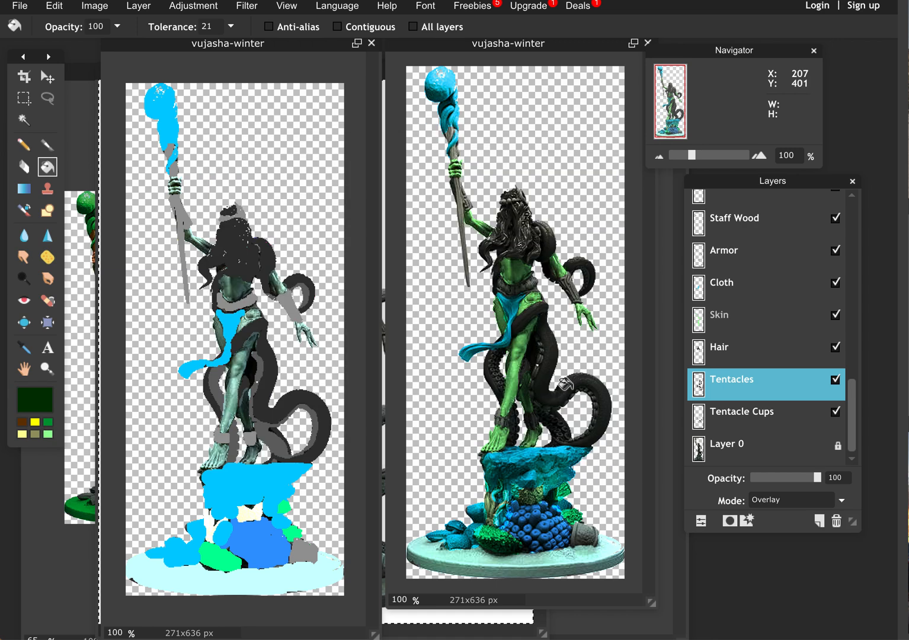
click(573, 389)
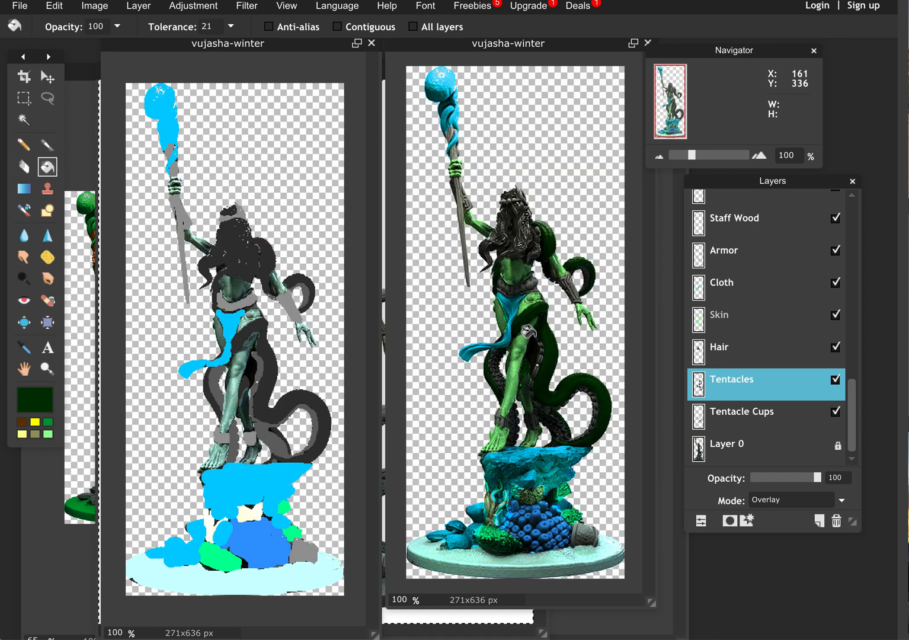
Fill the Staff Tentacles layer at the head of the staff with the same dark green 003300.
scroll(735, 379, up, 3)
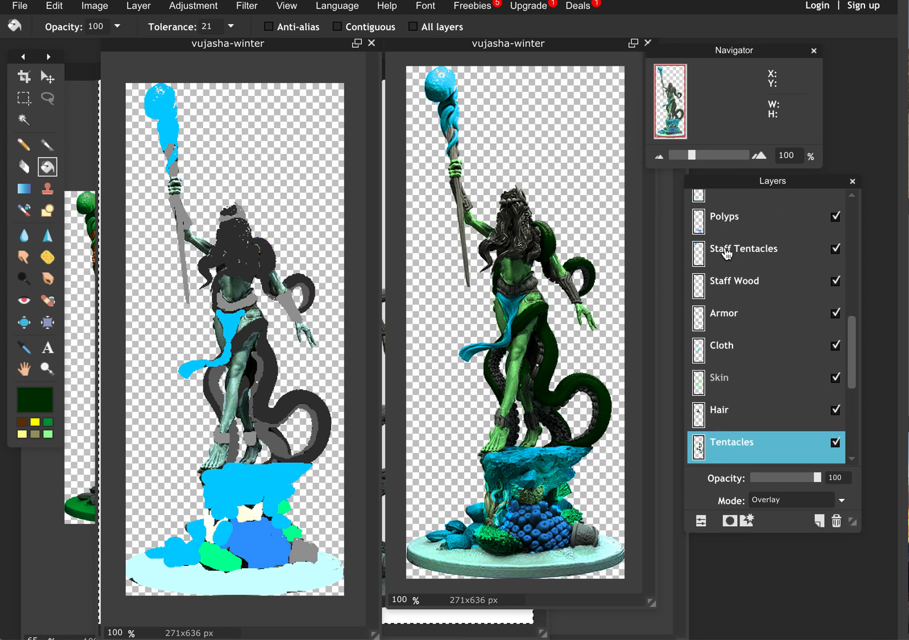
click(726, 250)
click(437, 76)
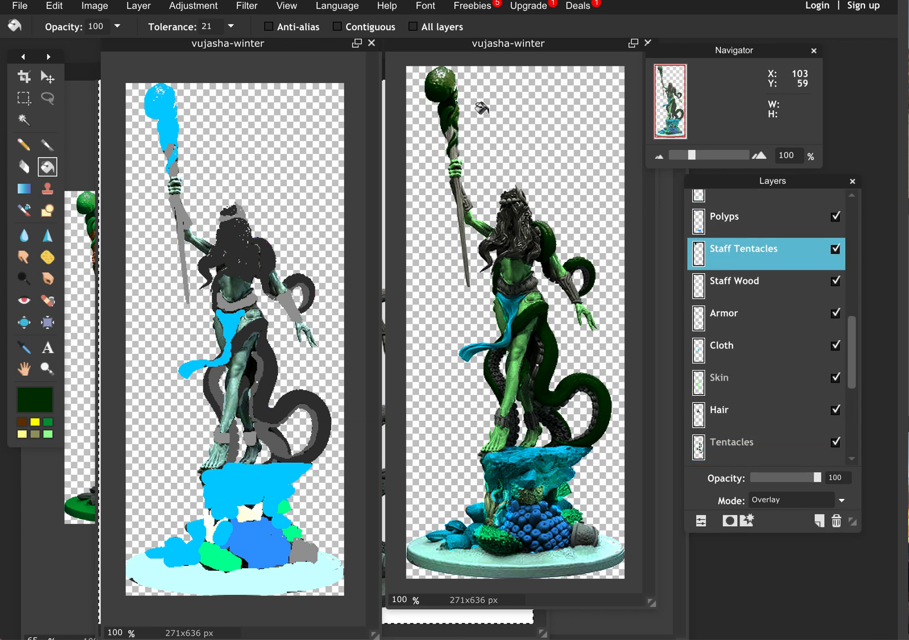
Try the light green 99ff99 as a fill on the Cloth layer.
scroll(796, 322, down, 1)
scroll(797, 323, down, 2)
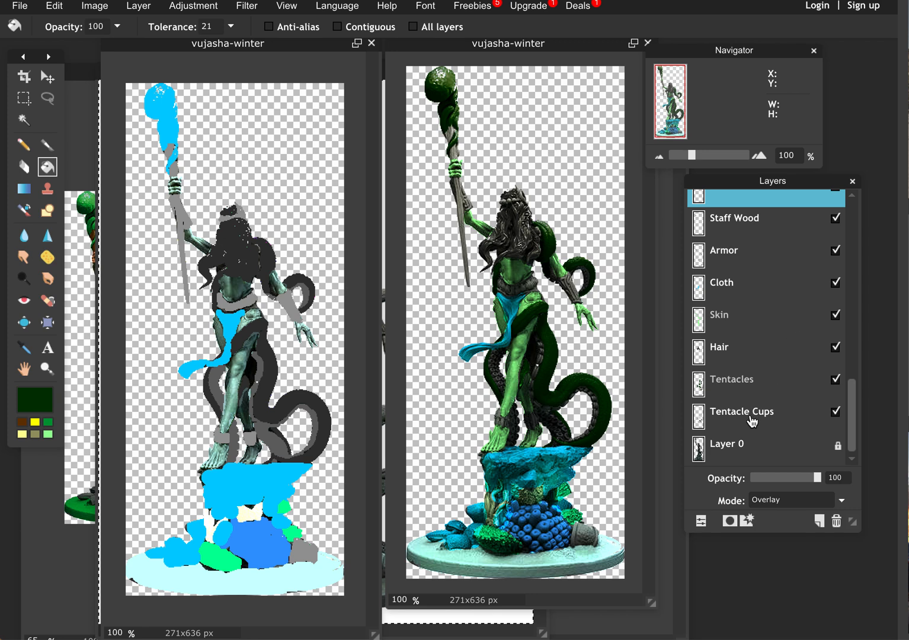
click(751, 418)
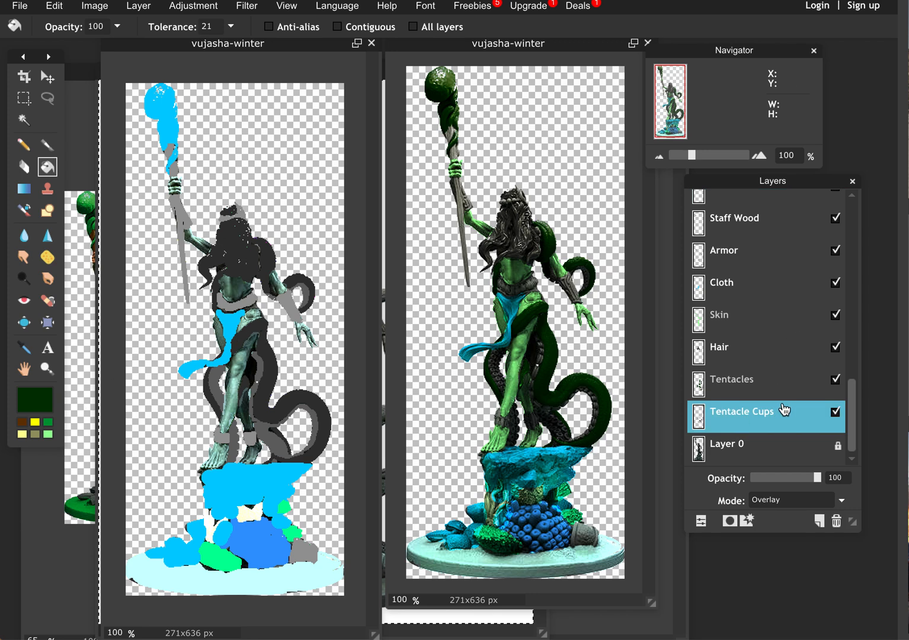
scroll(756, 333, up, 1)
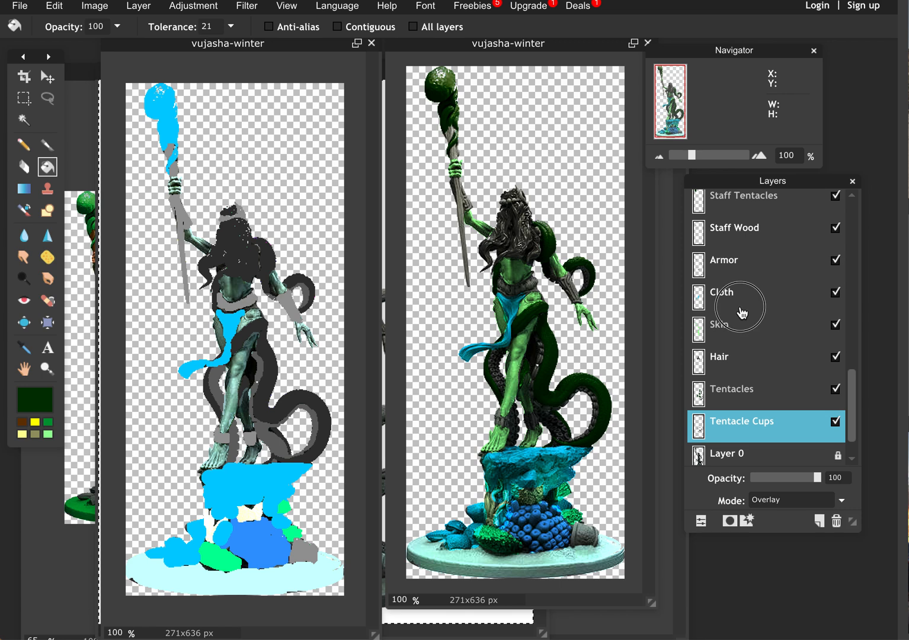
click(743, 308)
click(49, 434)
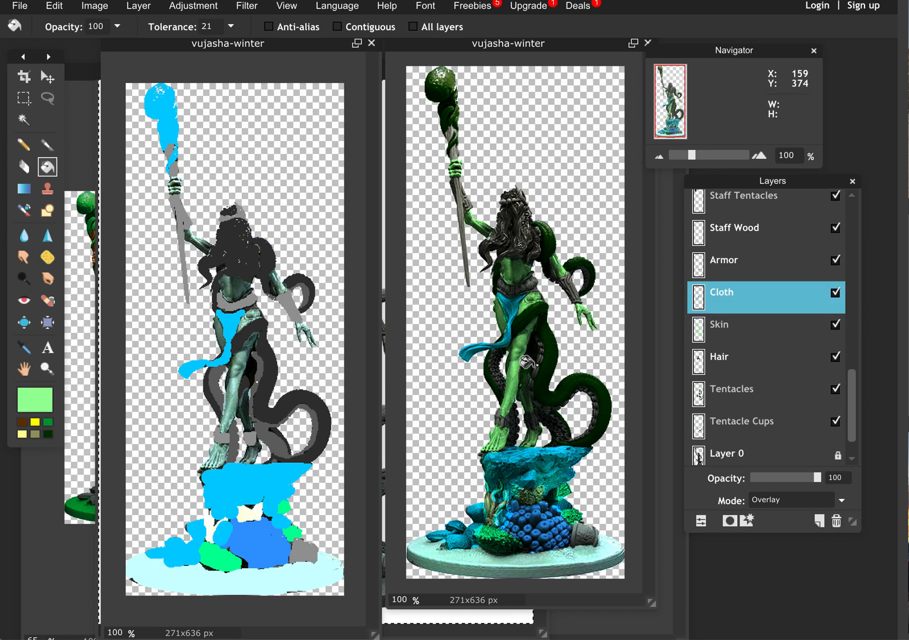
click(513, 332)
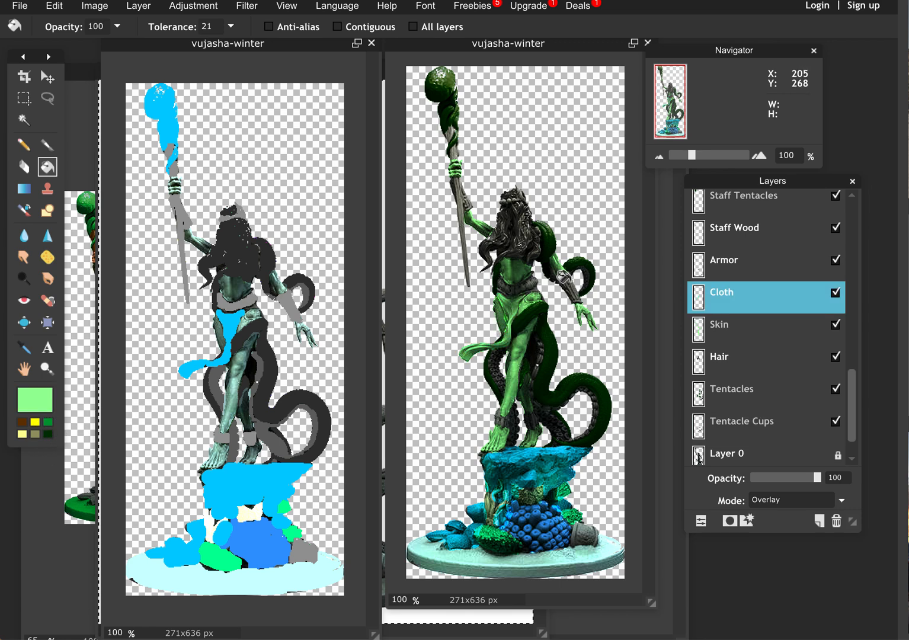
Fill the Cloth and Hair layers with muted teal 669999.
click(35, 421)
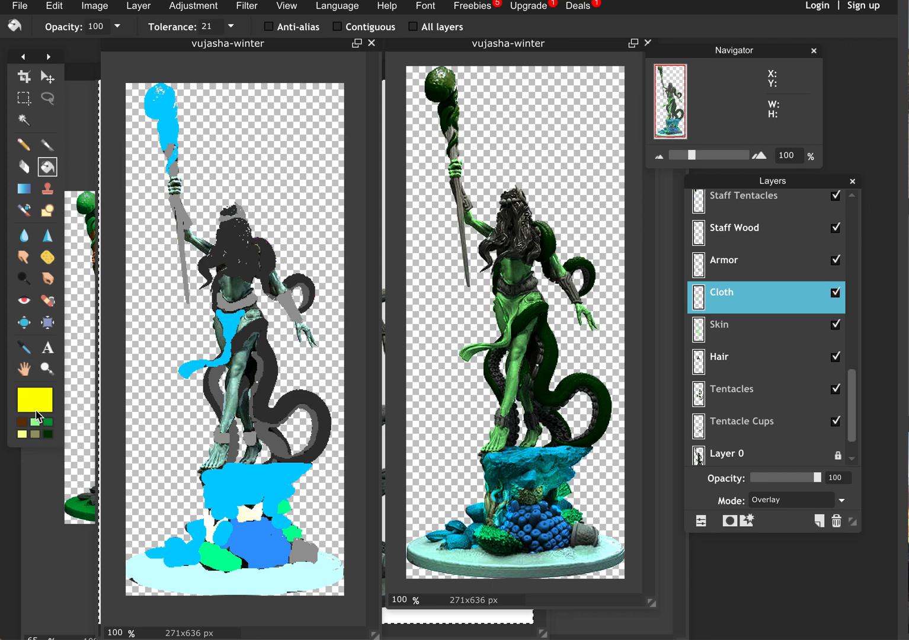
click(36, 408)
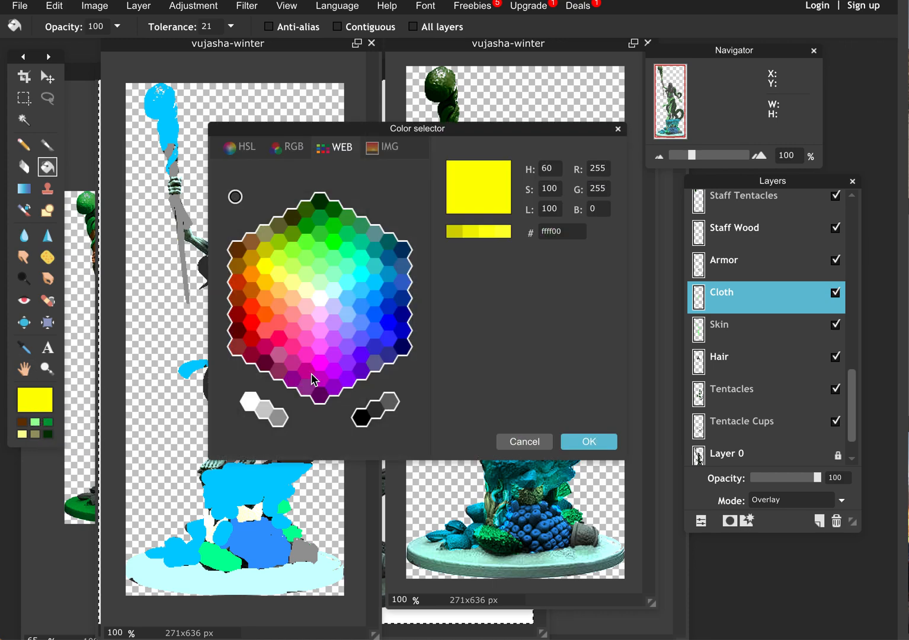
click(372, 234)
click(587, 443)
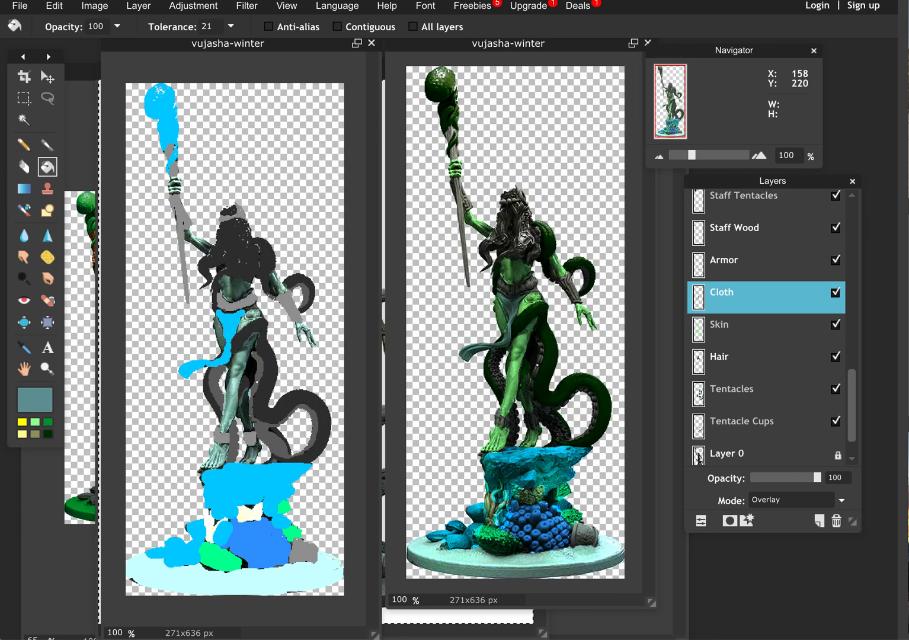
click(718, 358)
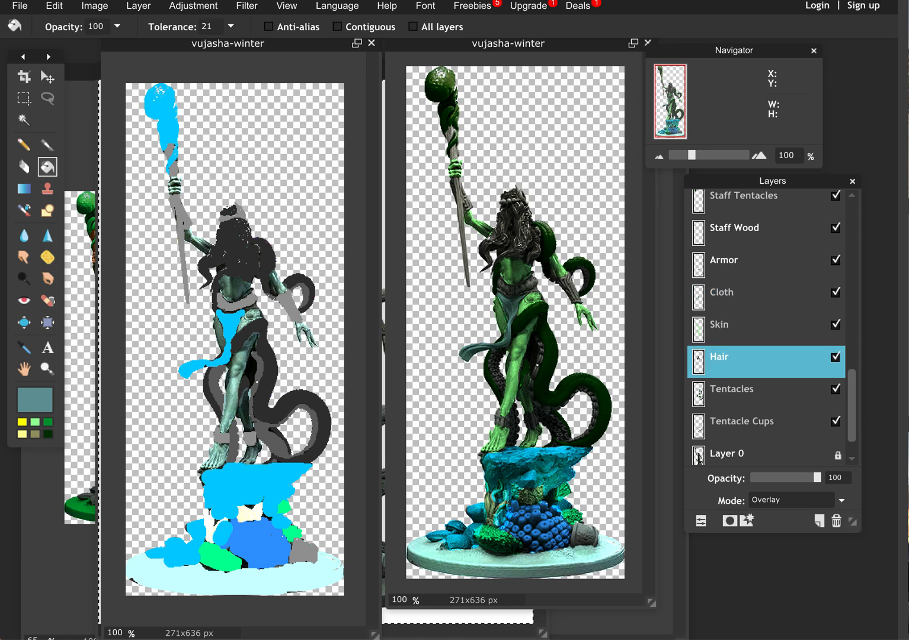
click(516, 220)
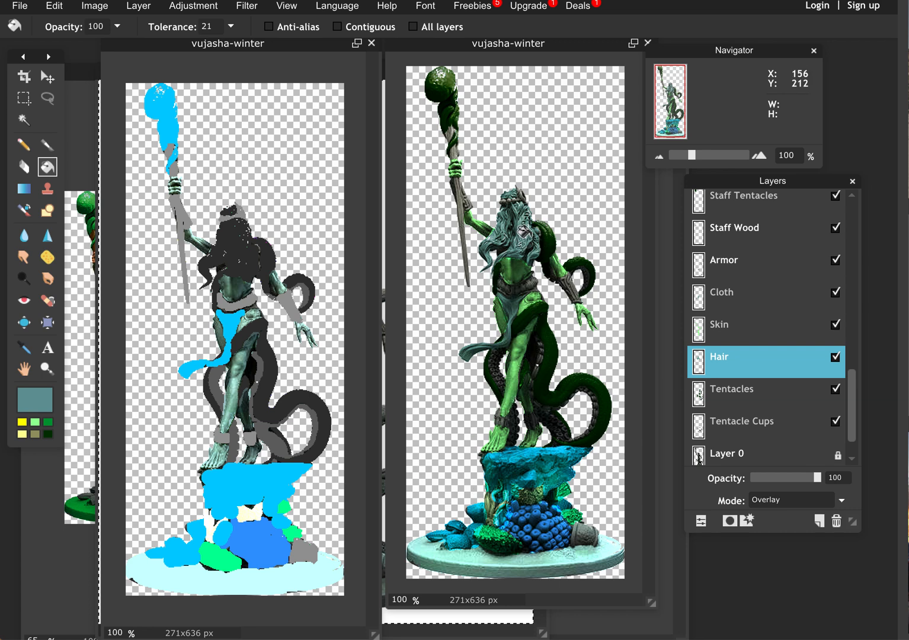
Fill the Armor layer, including the belt, bracers and crown, with olive 999966.
click(739, 277)
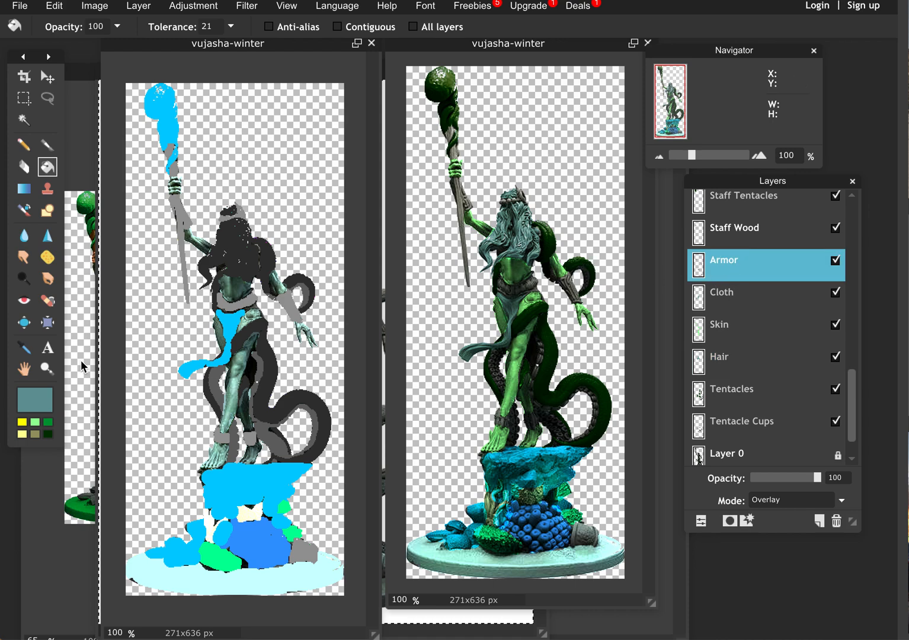
click(36, 405)
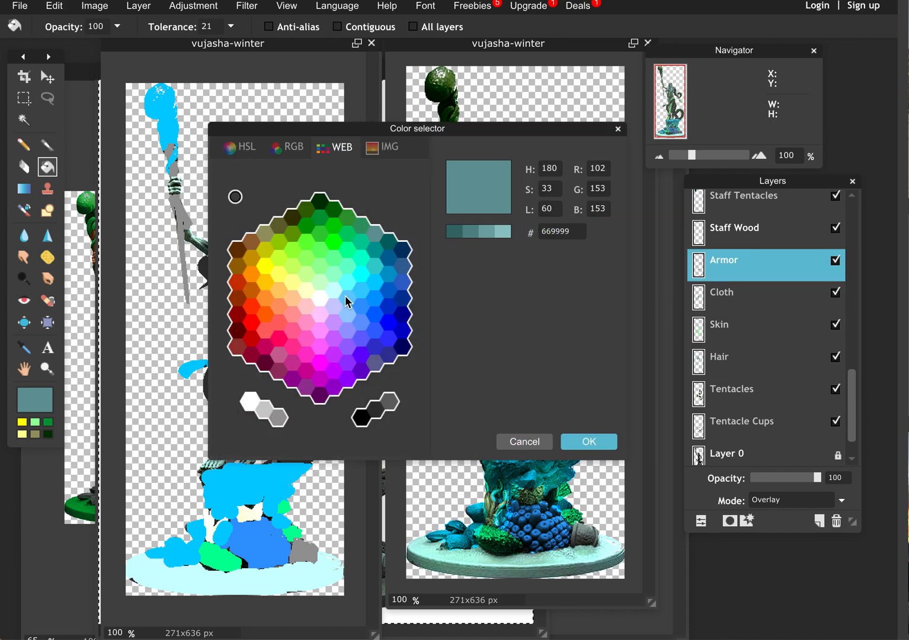
click(247, 295)
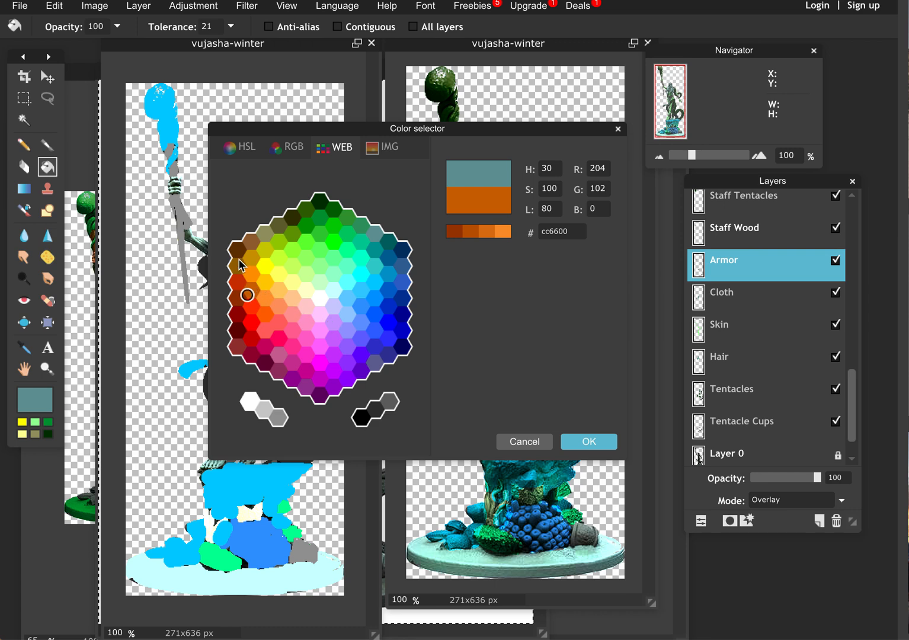
click(251, 243)
click(263, 240)
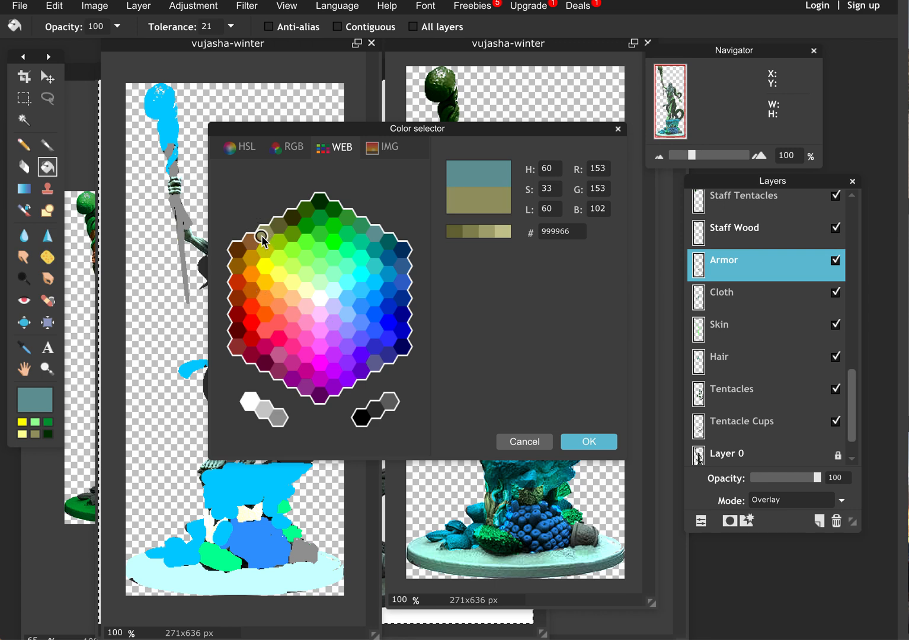
click(591, 439)
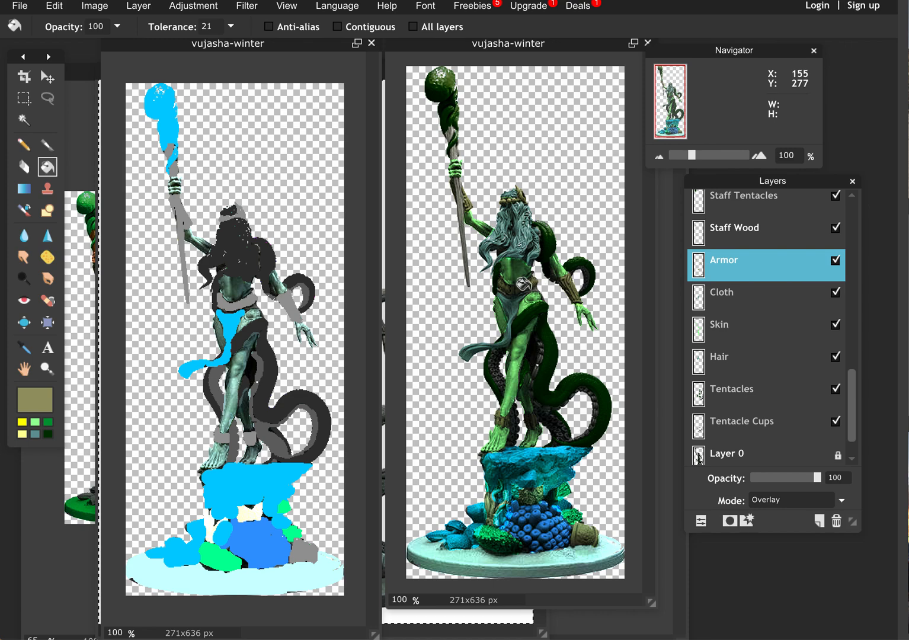
Bring the vujasha-seasons image to the front to view the four coloured statue versions together.
click(82, 112)
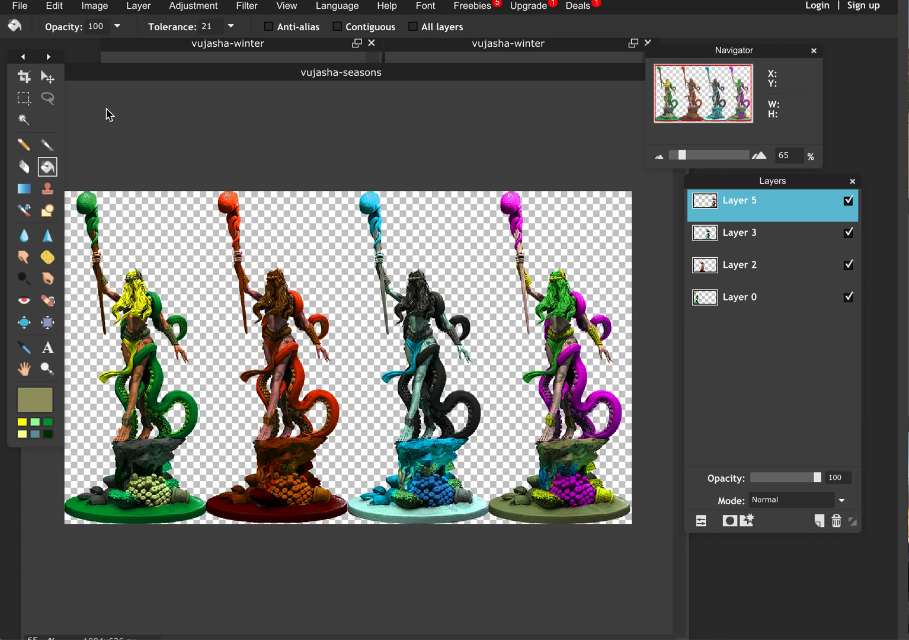